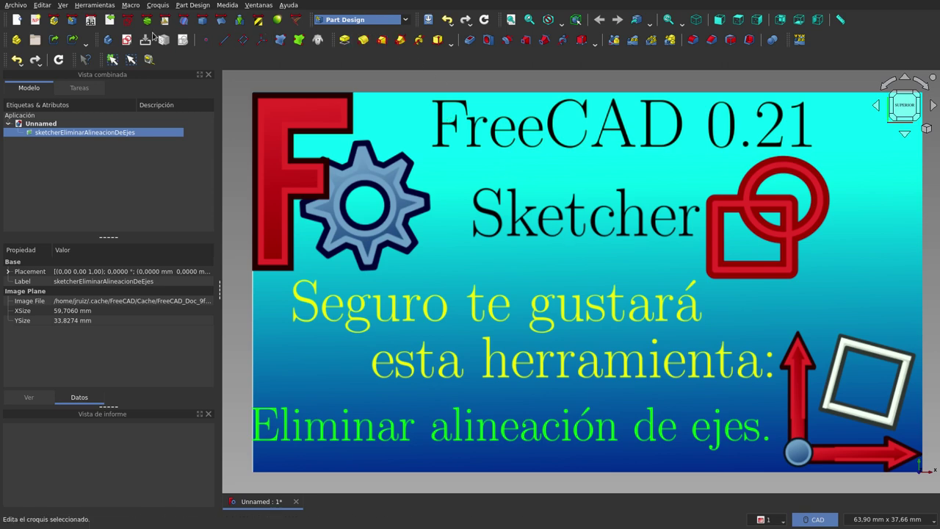
# Activate the Sketcher workbench and select the title image object in the Unnamed document.
pyautogui.click(125, 21)
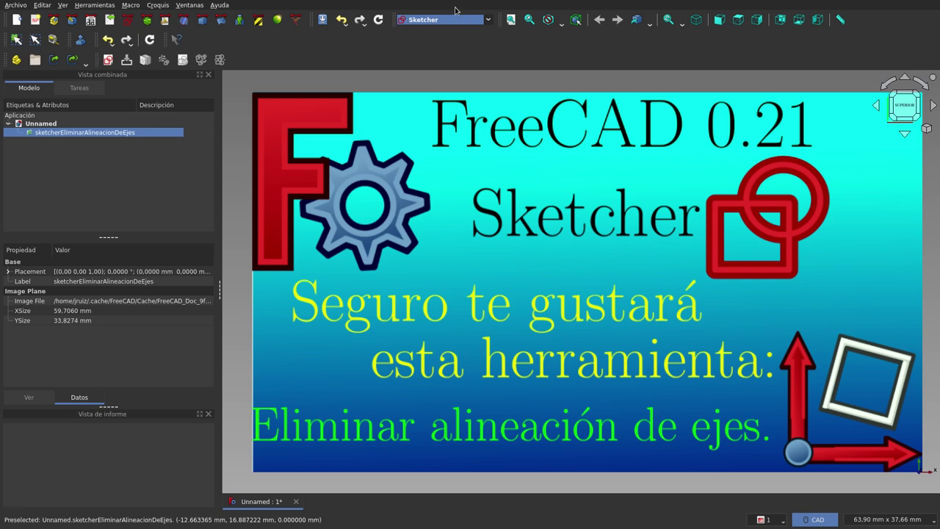
pyautogui.click(85, 125)
pyautogui.click(85, 133)
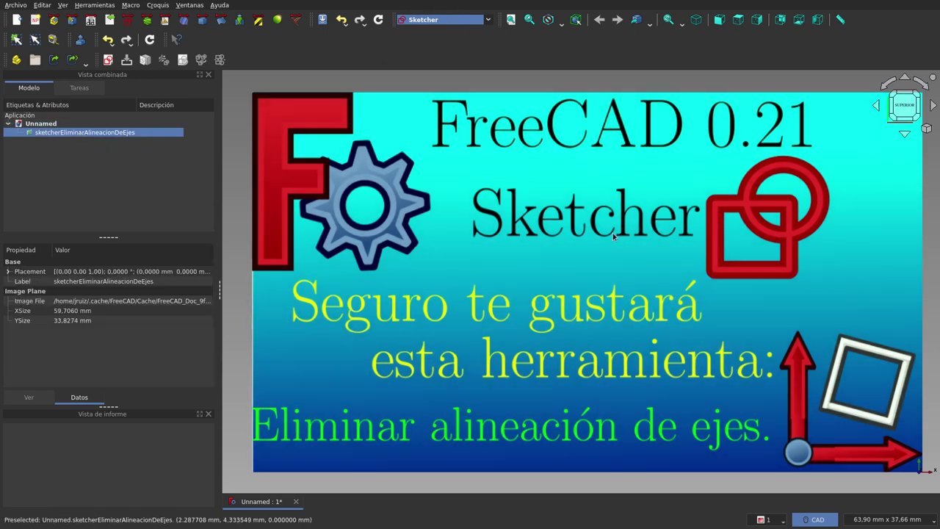
# Hide the title image, create a new sketch on Plano XY, and zoom out to see the axes.
pyautogui.press('space')
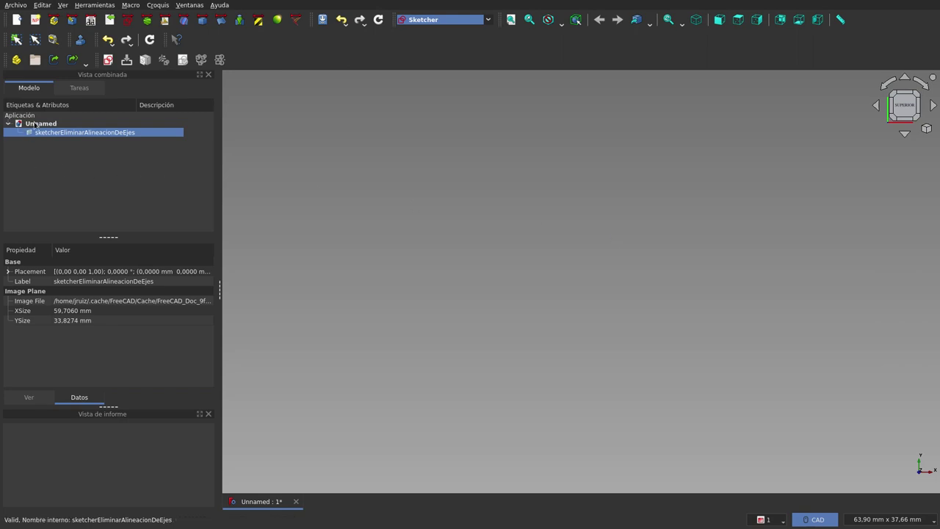
pyautogui.click(43, 123)
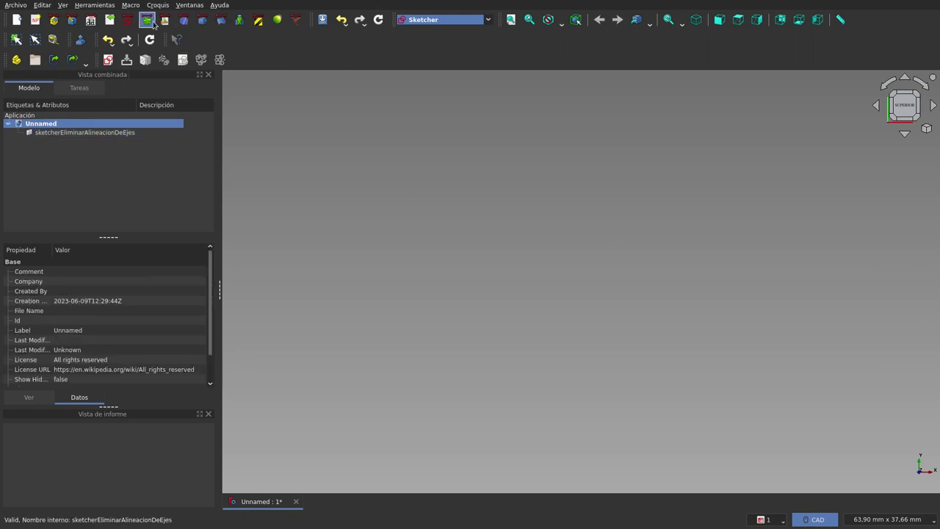
pyautogui.click(108, 59)
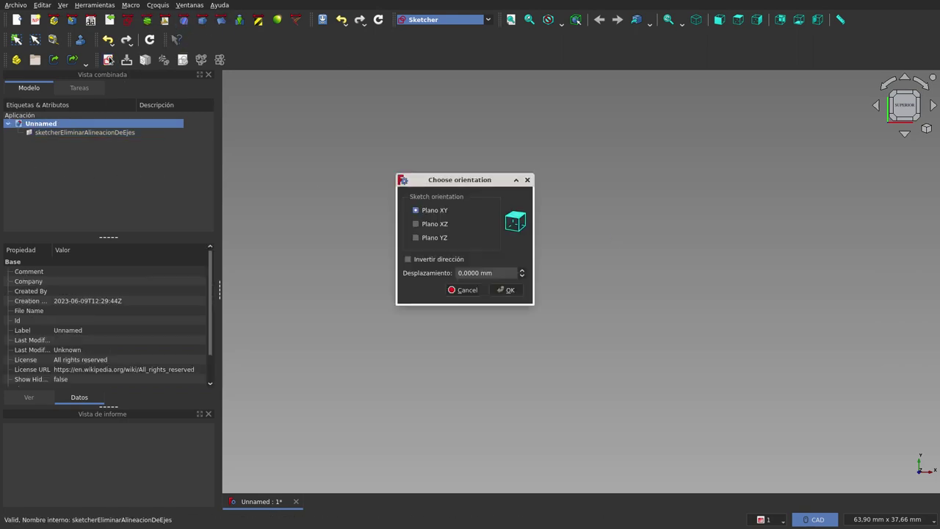
pyautogui.click(500, 290)
pyautogui.scroll(-2, 398, 333)
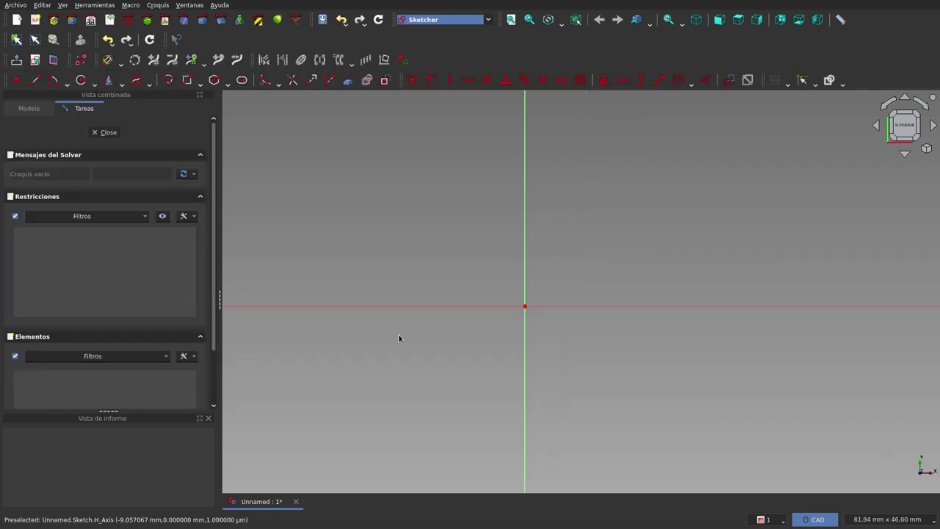
pyautogui.scroll(-3, 397, 337)
pyautogui.scroll(-2, 397, 339)
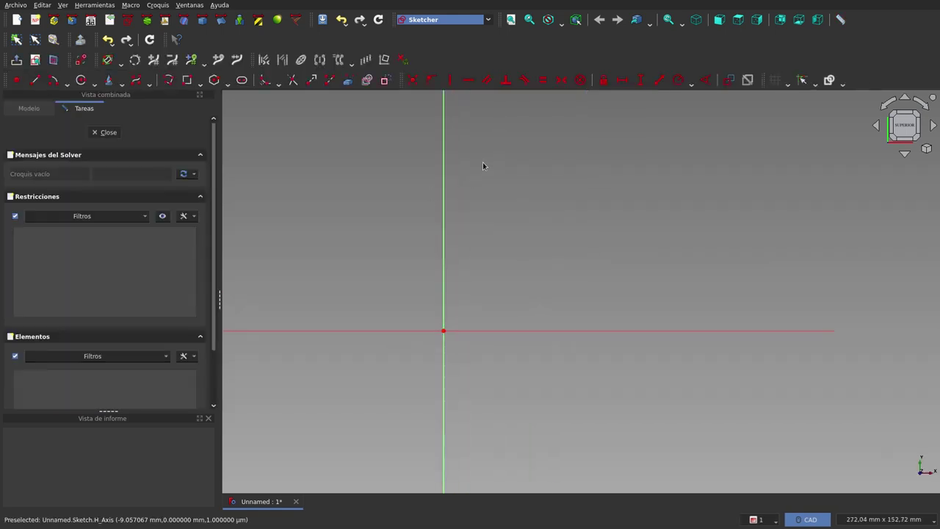
pyautogui.scroll(-2, 470, 321)
pyautogui.scroll(1, 509, 174)
pyautogui.scroll(1, 509, 170)
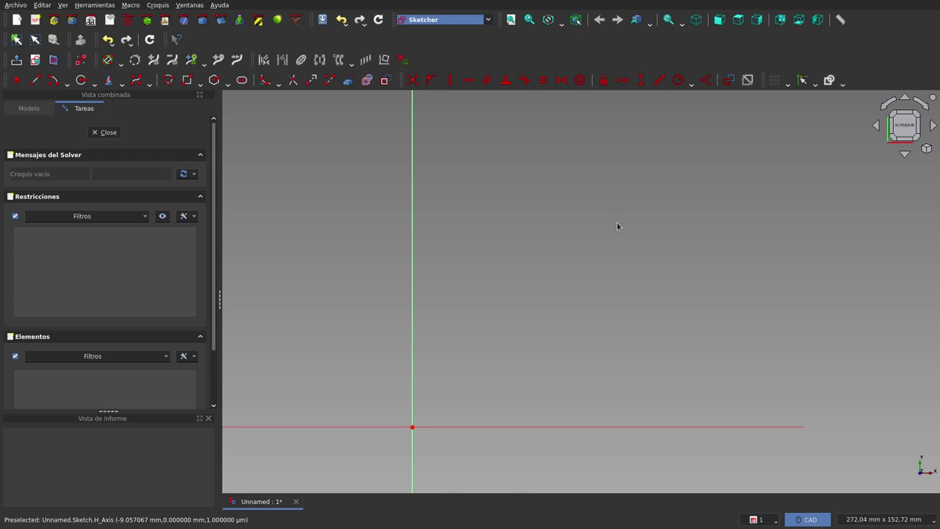
# Draw a rectangle in the sketch.
pyautogui.click(188, 81)
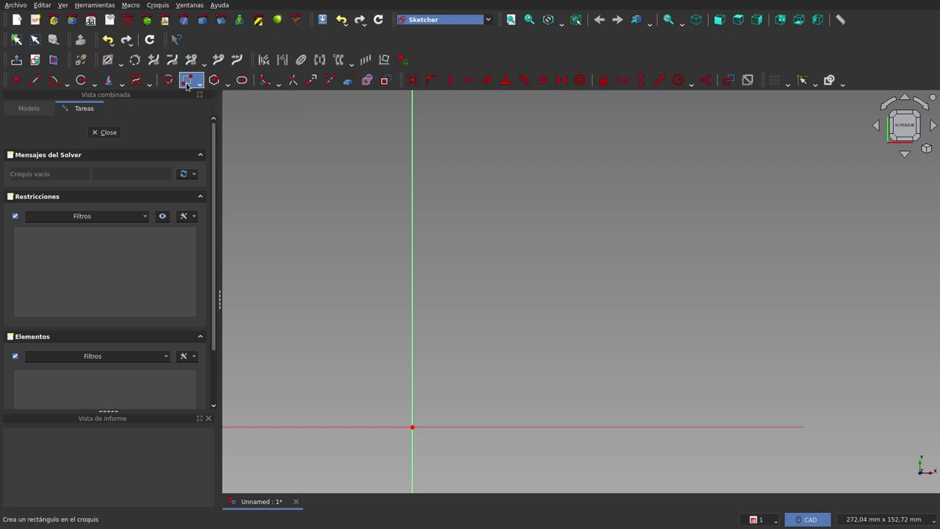
pyautogui.click(464, 378)
pyautogui.click(730, 190)
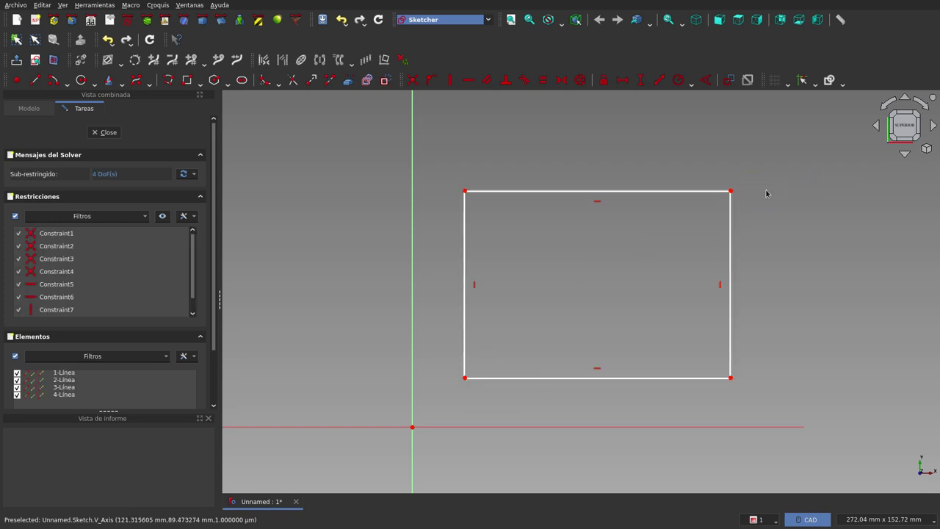
# Dimension the rectangle 100,764 mm wide and 70,8872 mm high, placing the width label below.
pyautogui.click(560, 382)
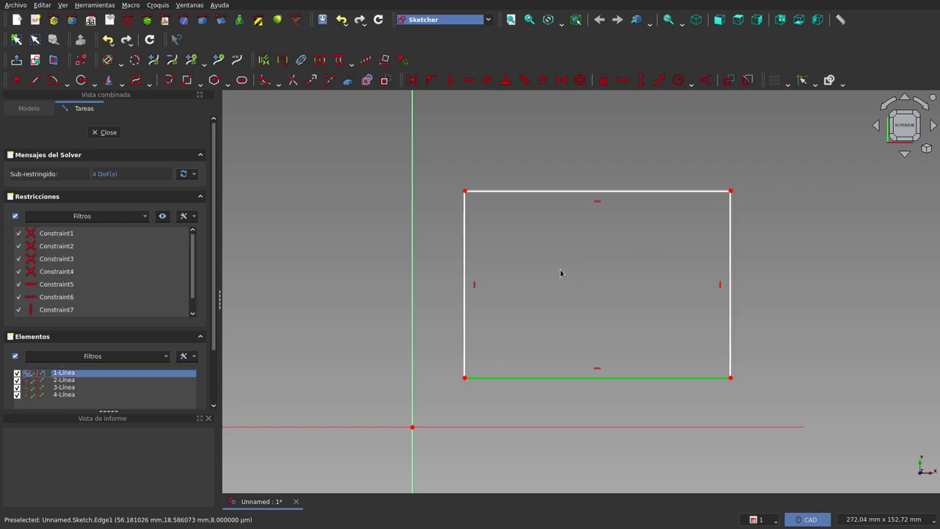
pyautogui.click(622, 80)
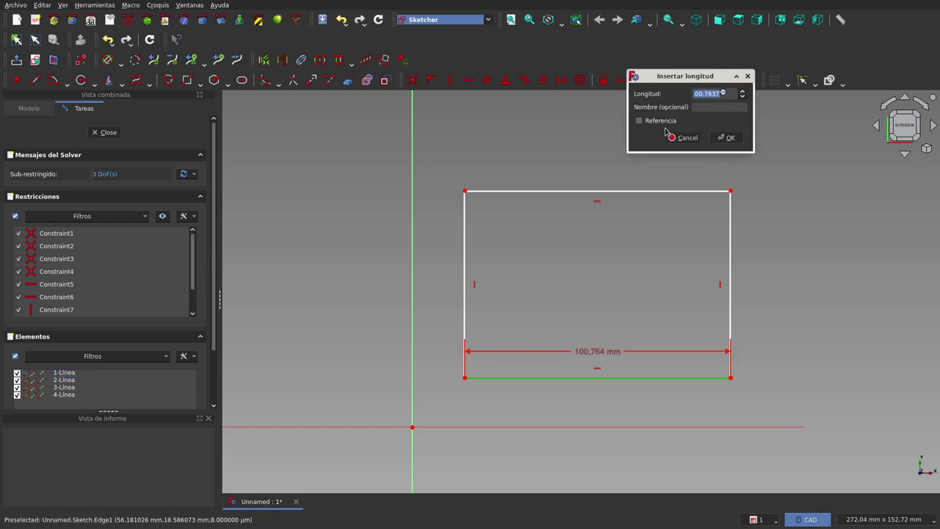
pyautogui.click(726, 139)
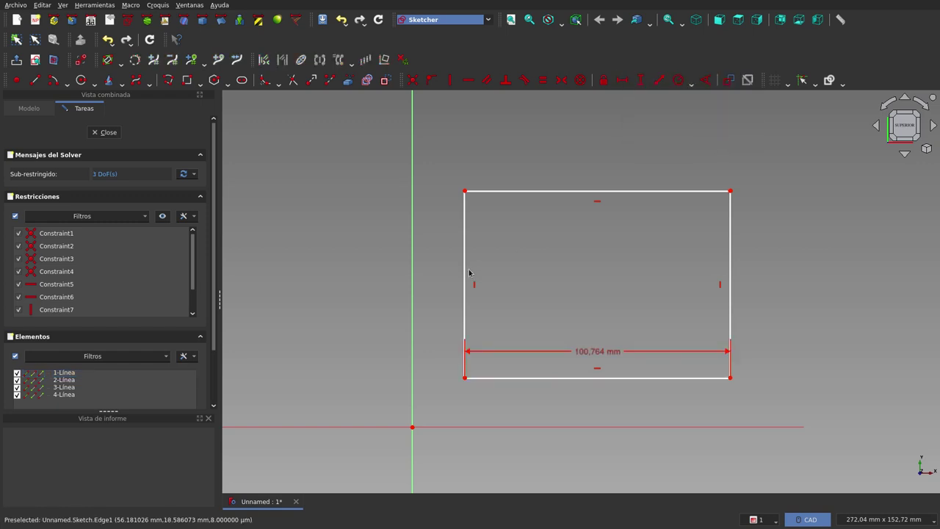
pyautogui.moveTo(465, 273); pyautogui.dragTo(462, 273)
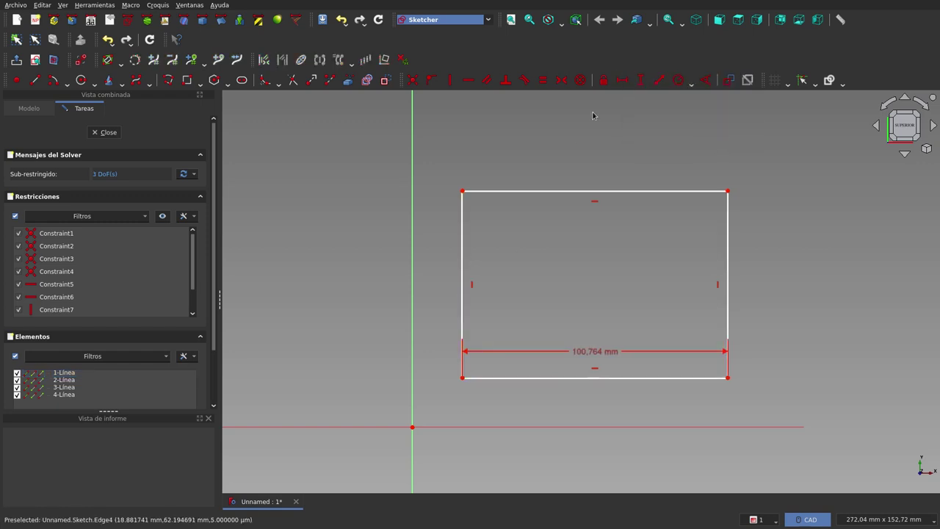
pyautogui.click(640, 80)
pyautogui.click(461, 223)
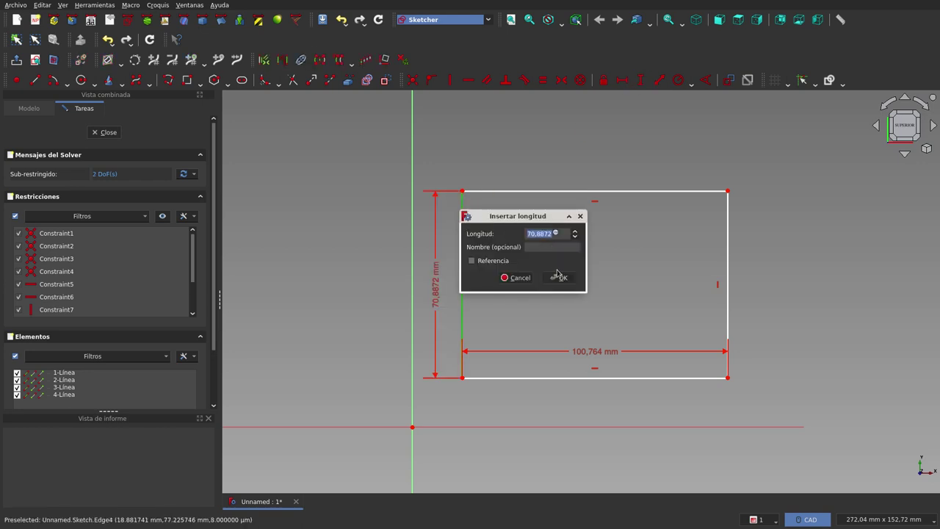
pyautogui.click(558, 276)
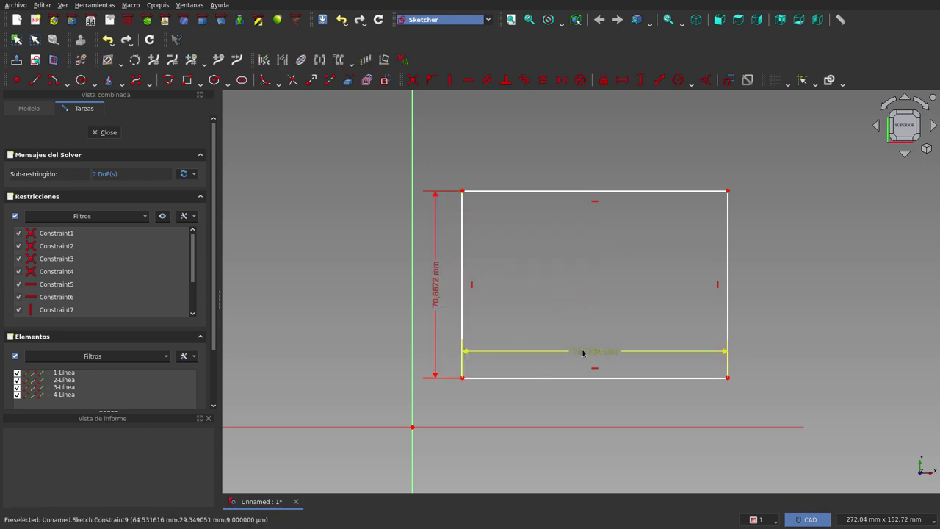
pyautogui.moveTo(582, 352); pyautogui.dragTo(577, 425)
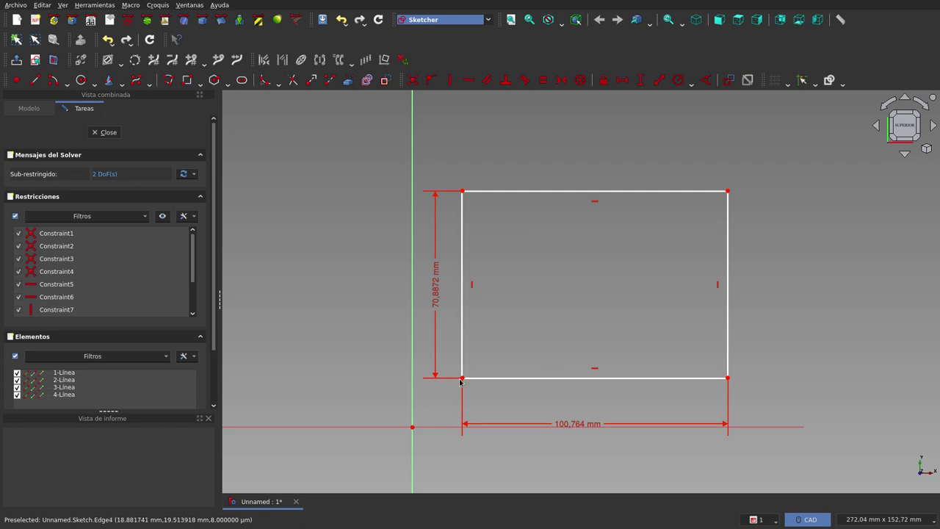
# Drag the rectangle up, then box-select all four of its lines.
pyautogui.moveTo(459, 380); pyautogui.dragTo(443, 368)
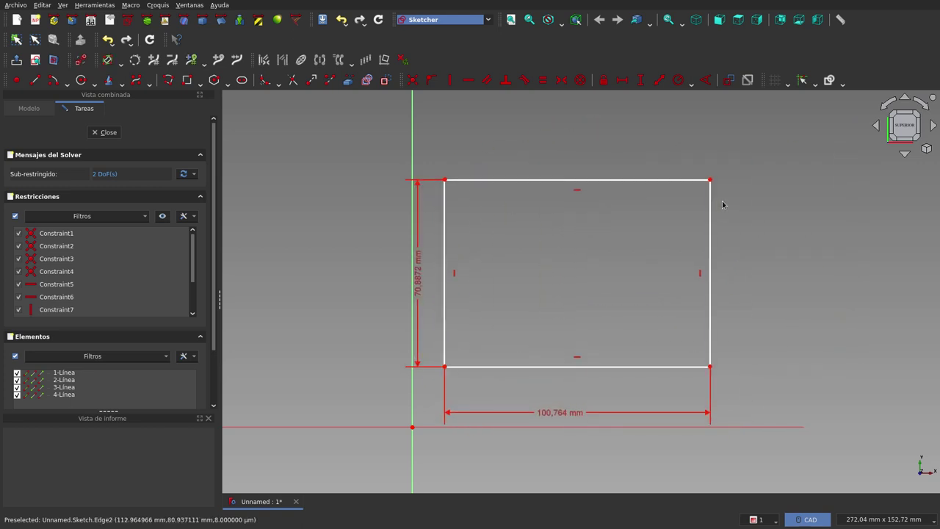
pyautogui.moveTo(710, 179); pyautogui.dragTo(735, 161)
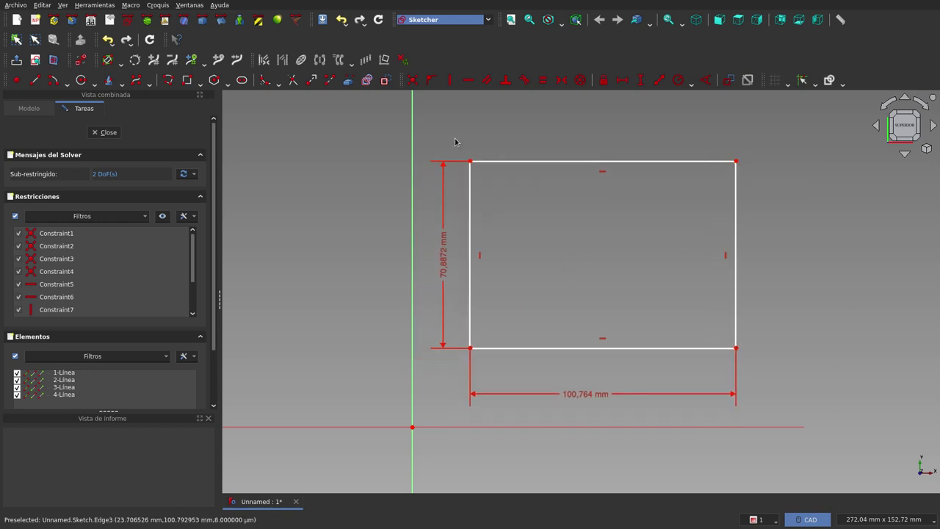
pyautogui.moveTo(454, 141); pyautogui.dragTo(771, 361)
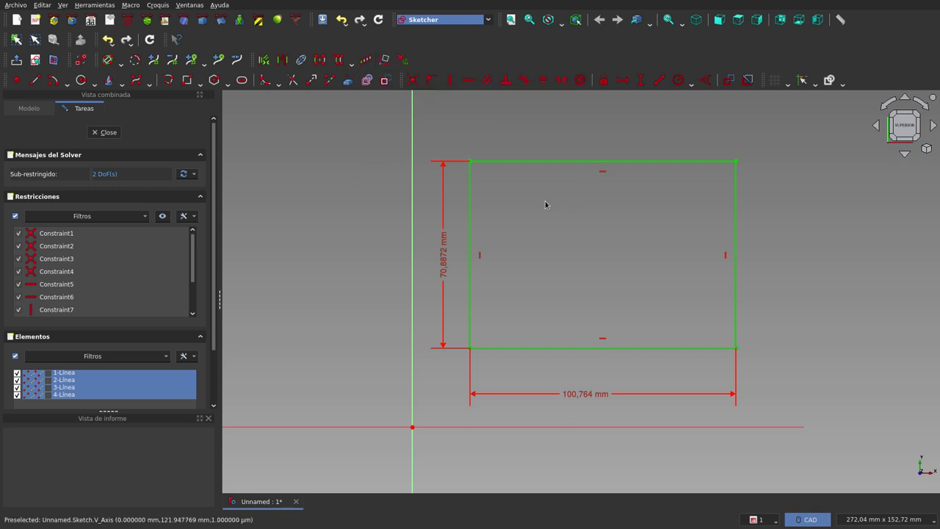
# Clear the selection and box-select the four rectangle lines again.
pyautogui.click(362, 235)
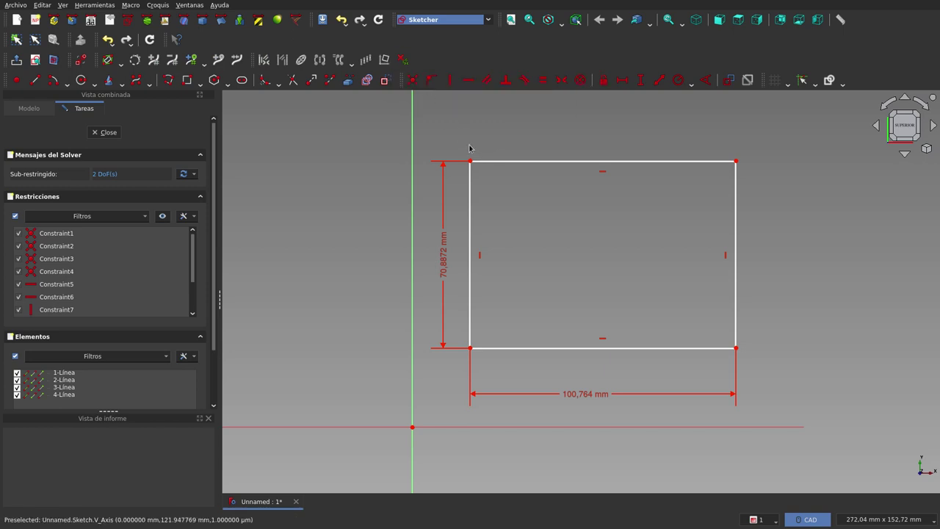
pyautogui.moveTo(461, 149); pyautogui.dragTo(793, 362)
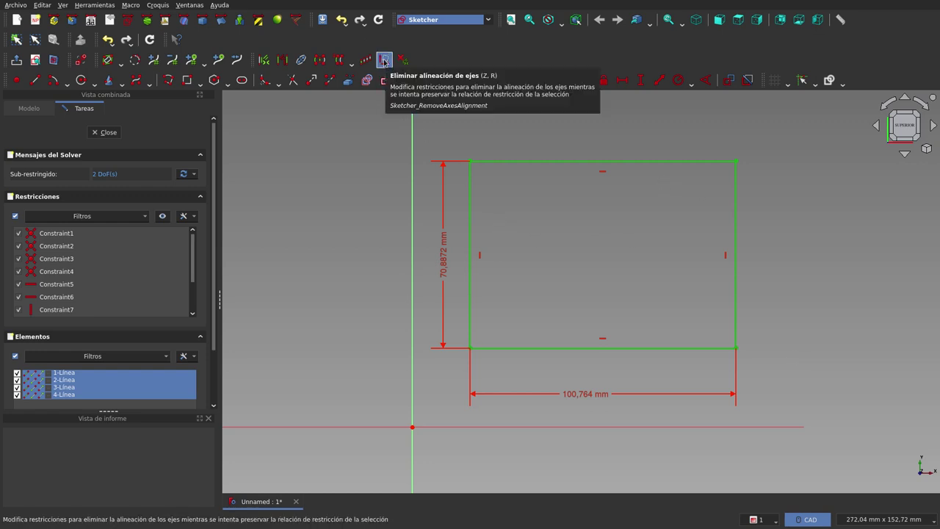
# Remove axes alignment from the rectangle and tilt it by dragging its top-right corner.
pyautogui.click(384, 61)
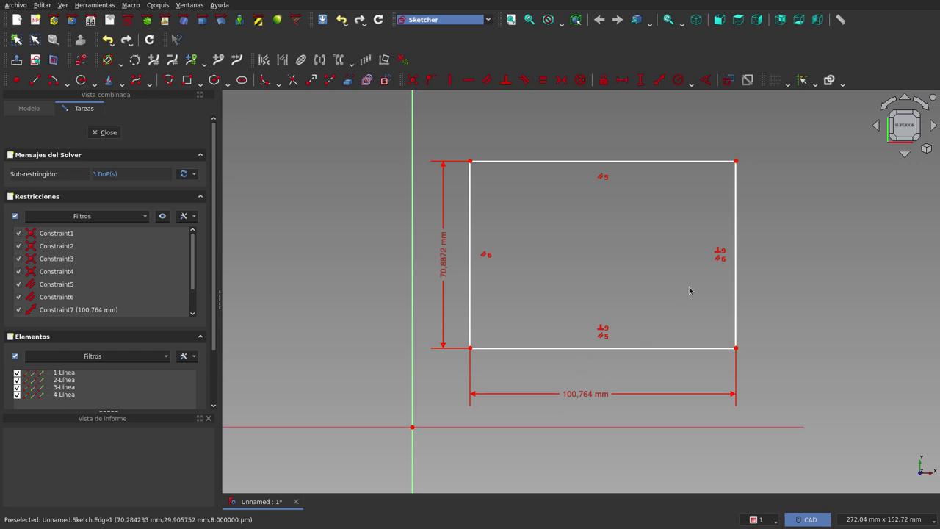
pyautogui.moveTo(736, 160); pyautogui.dragTo(656, 91)
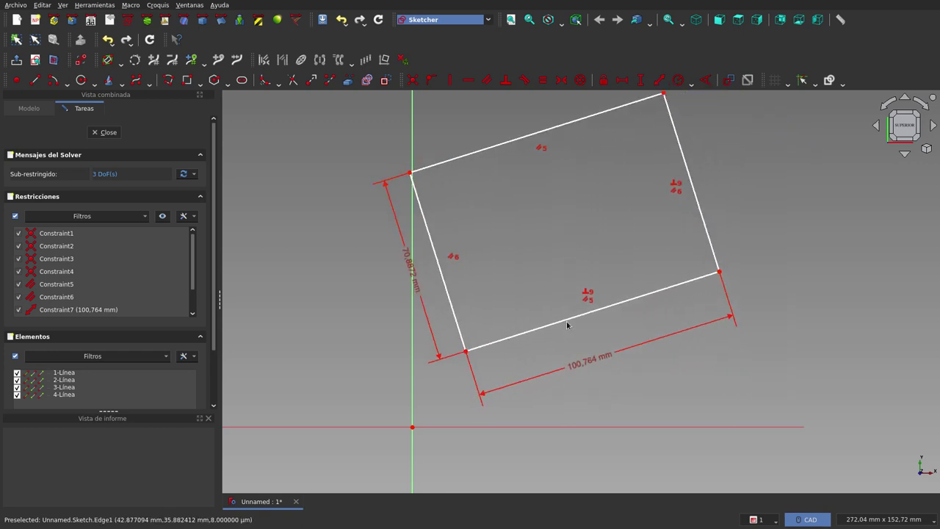
pyautogui.moveTo(567, 324); pyautogui.dragTo(646, 348)
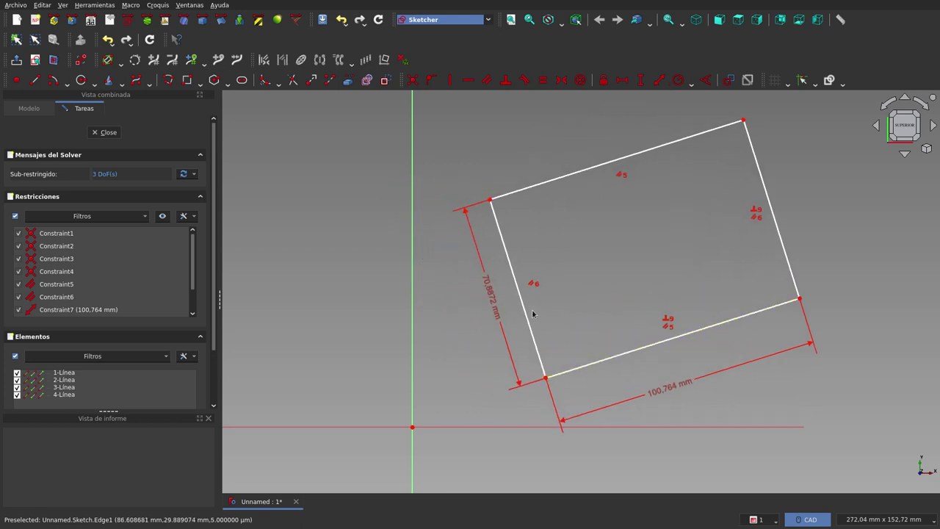
pyautogui.moveTo(535, 350)
pyautogui.mouseDown()
pyautogui.moveTo(536, 359)
pyautogui.moveTo(441, 377)
pyautogui.moveTo(398, 398)
pyautogui.moveTo(415, 362)
pyautogui.moveTo(493, 301)
pyautogui.moveTo(494, 351)
pyautogui.mouseUp()
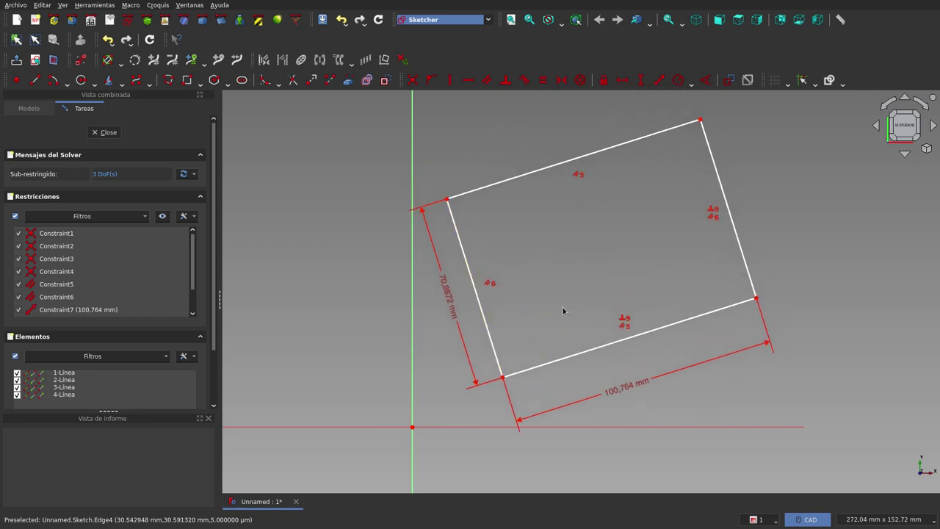
# Drag the tilted rectangle near the origin and pick its bottom-left corner.
pyautogui.scroll(-2, 563, 311)
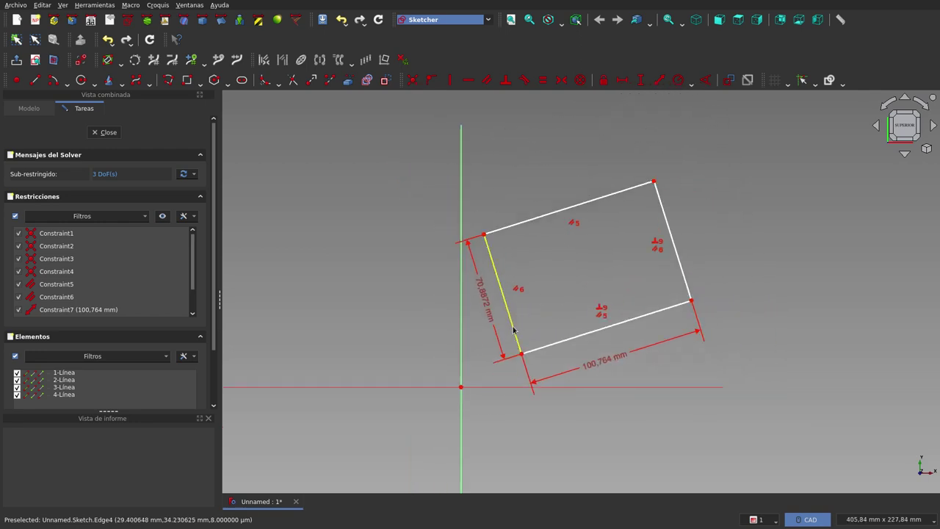
pyautogui.moveTo(517, 316)
pyautogui.mouseDown()
pyautogui.moveTo(516, 343)
pyautogui.moveTo(517, 313)
pyautogui.moveTo(541, 301)
pyautogui.moveTo(519, 313)
pyautogui.mouseUp()
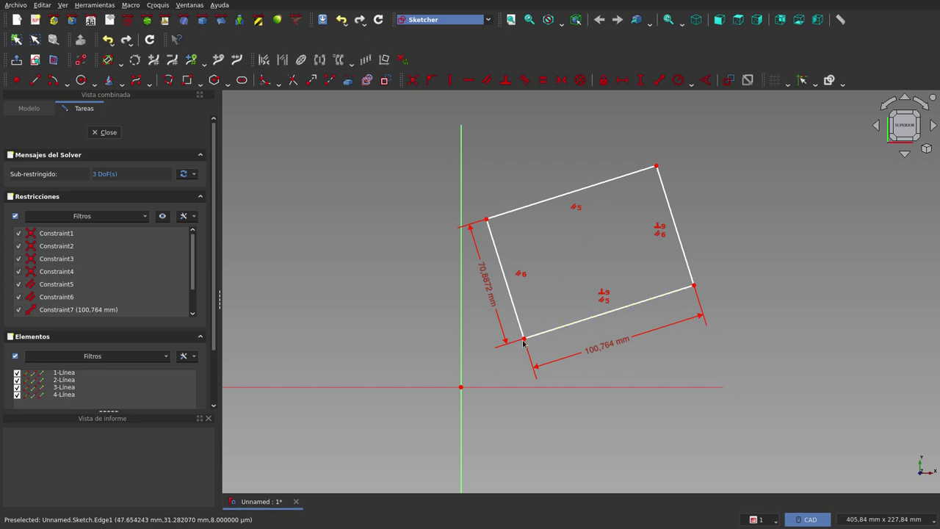
pyautogui.moveTo(523, 341)
pyautogui.mouseDown()
pyautogui.moveTo(555, 311)
pyautogui.moveTo(567, 321)
pyautogui.mouseUp()
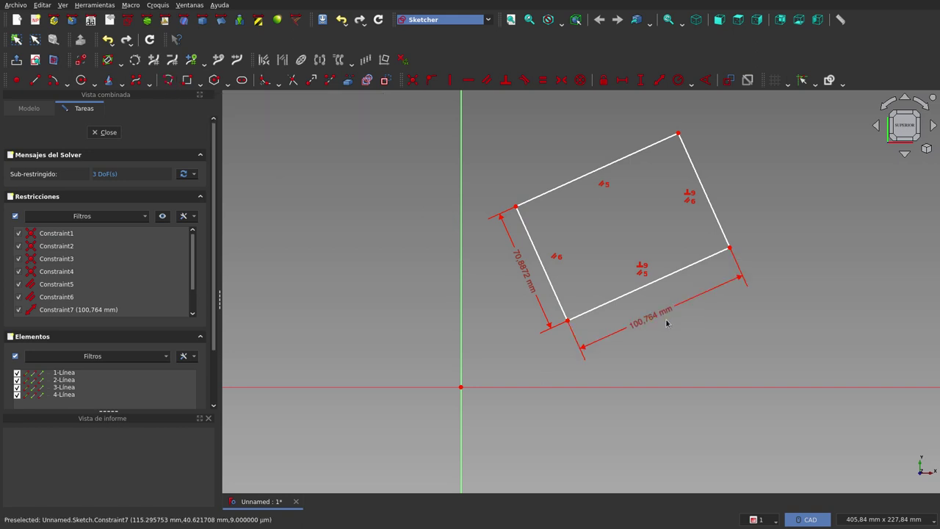
pyautogui.moveTo(566, 324)
pyautogui.mouseDown()
pyautogui.moveTo(632, 354)
pyautogui.moveTo(524, 334)
pyautogui.moveTo(498, 349)
pyautogui.mouseUp()
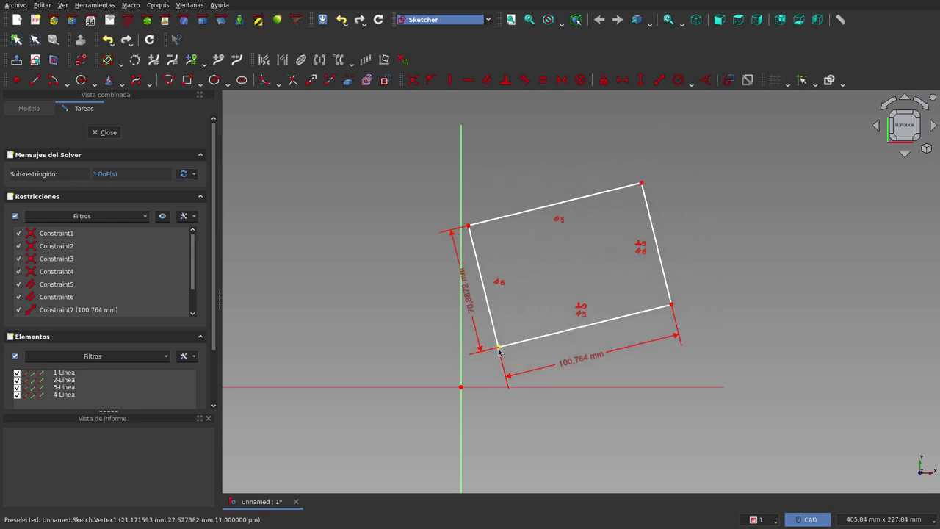
pyautogui.click(499, 349)
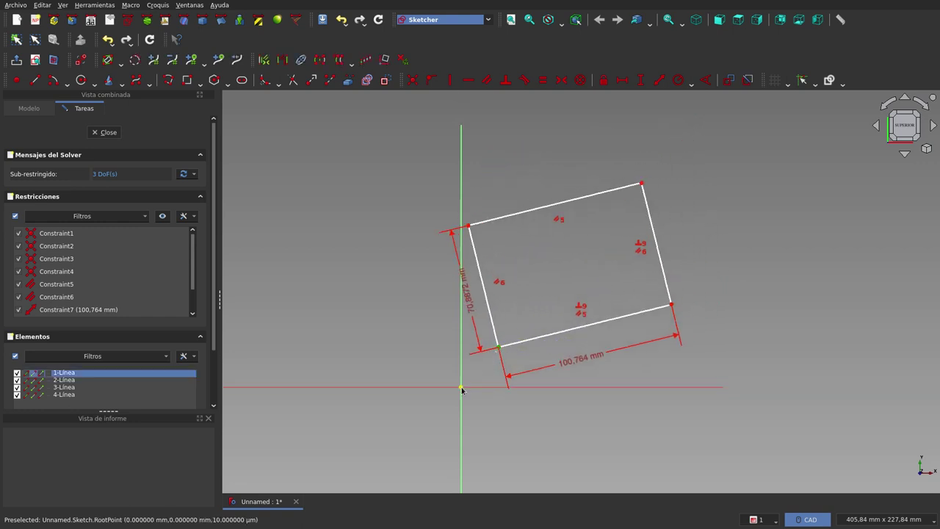
# Make the bottom-left corner coincident with the origin and set the bottom edge at 45° to the horizontal axis.
pyautogui.click(412, 80)
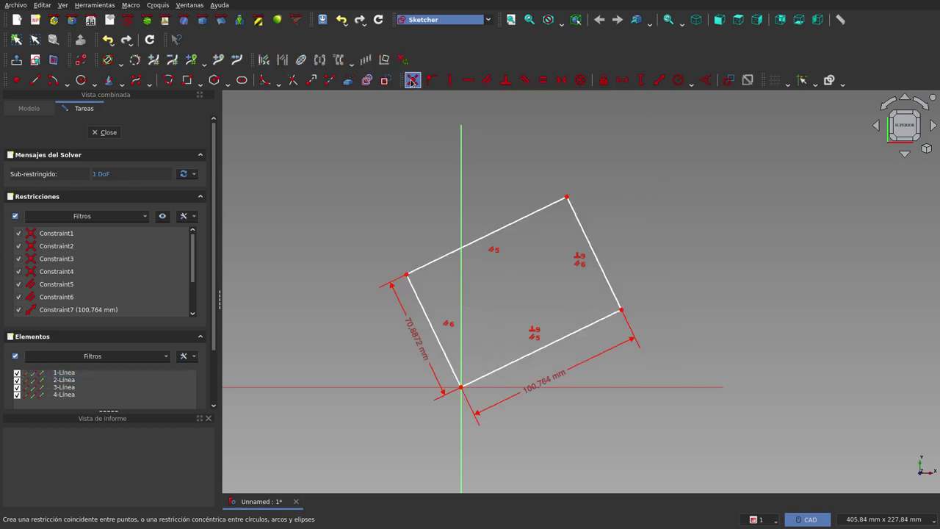
pyautogui.click(593, 323)
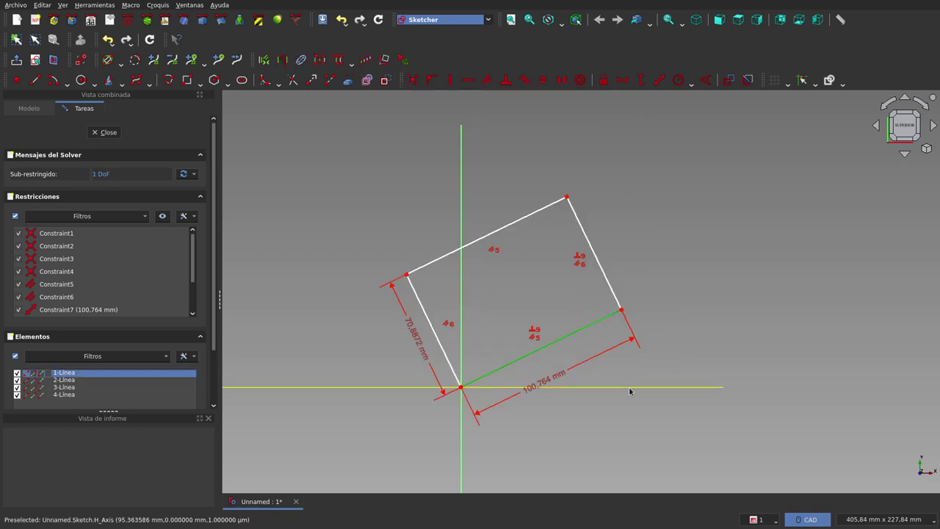
pyautogui.click(630, 390)
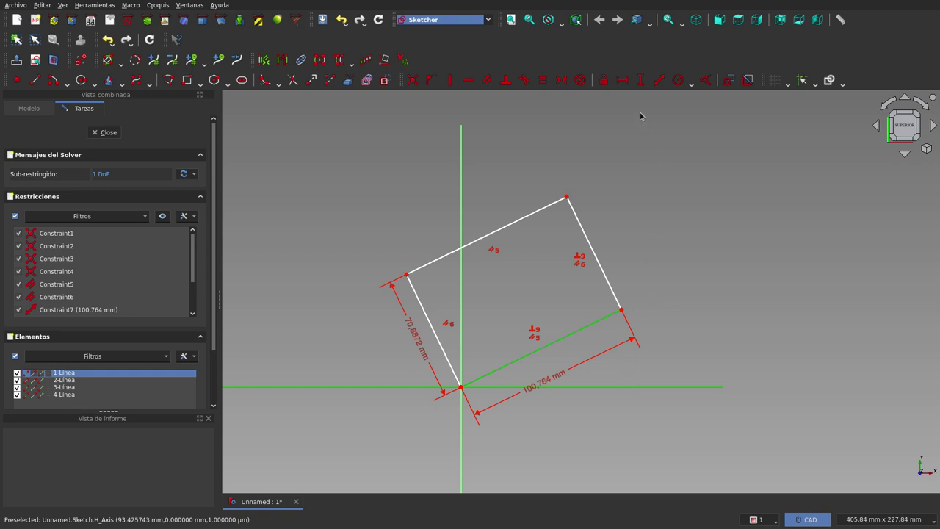
pyautogui.click(677, 80)
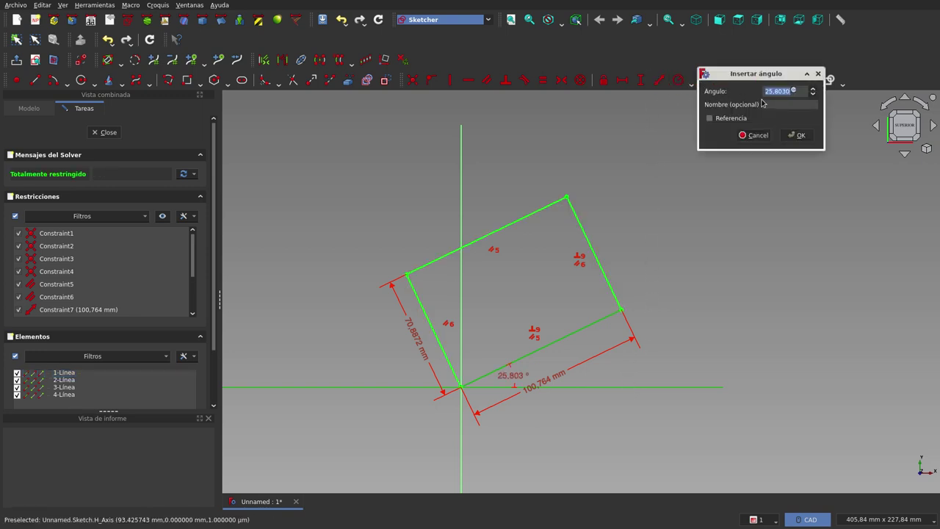
pyautogui.write('45')
pyautogui.click(797, 136)
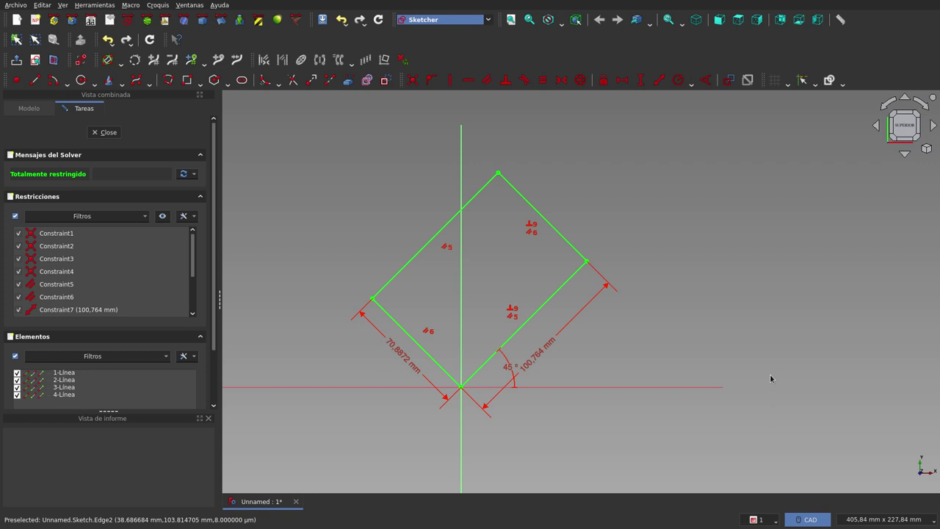
# Delete the 45° angle constraint and rotate the rectangle about the origin.
pyautogui.click(506, 367)
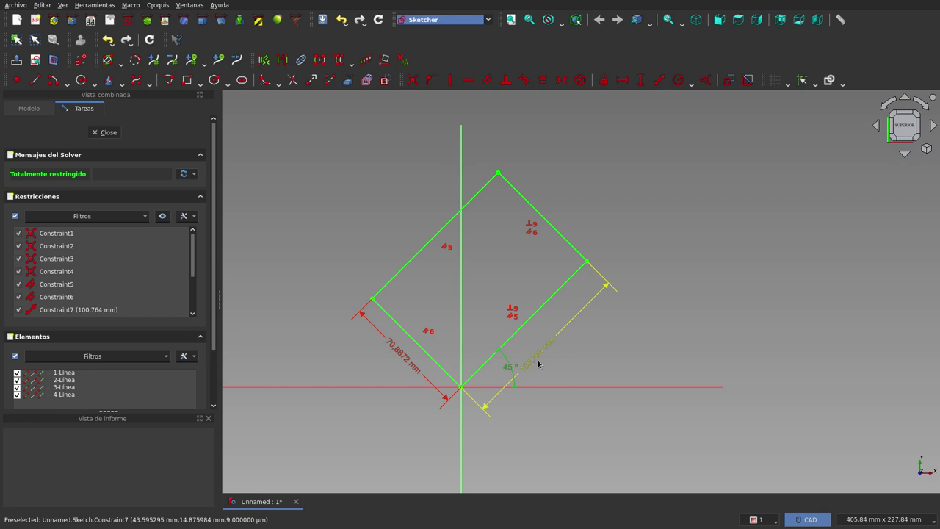
pyautogui.press('Delete')
pyautogui.moveTo(587, 268)
pyautogui.mouseDown()
pyautogui.moveTo(620, 304)
pyautogui.moveTo(672, 397)
pyautogui.moveTo(487, 162)
pyautogui.moveTo(291, 130)
pyautogui.moveTo(432, 130)
pyautogui.moveTo(673, 284)
pyautogui.moveTo(686, 470)
pyautogui.moveTo(705, 426)
pyautogui.moveTo(713, 294)
pyautogui.mouseUp()
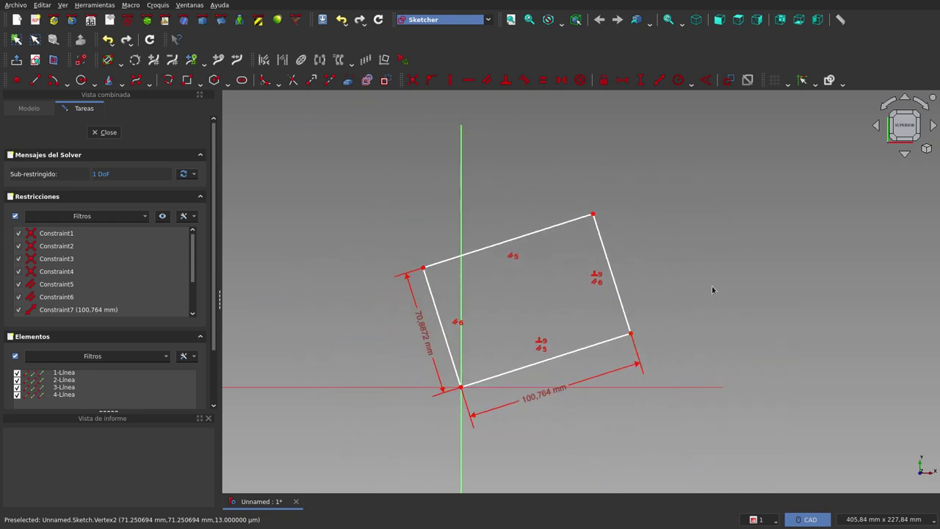